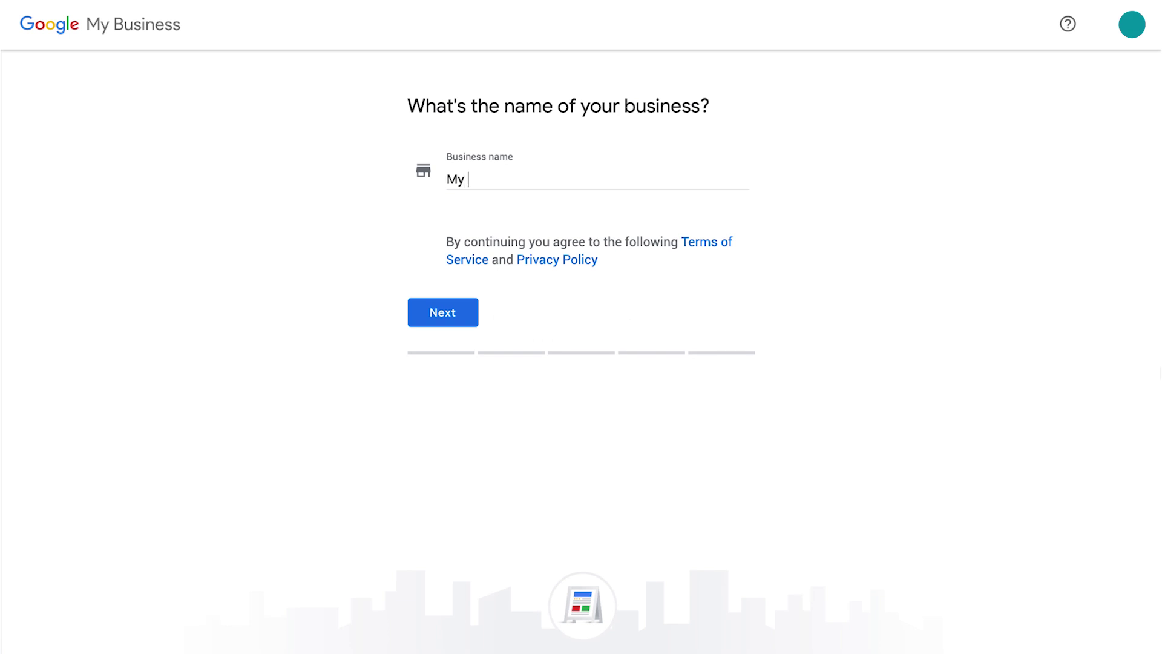
Continue the business name with 'Hap' so it reads 'My Hap'.
type("Hap")
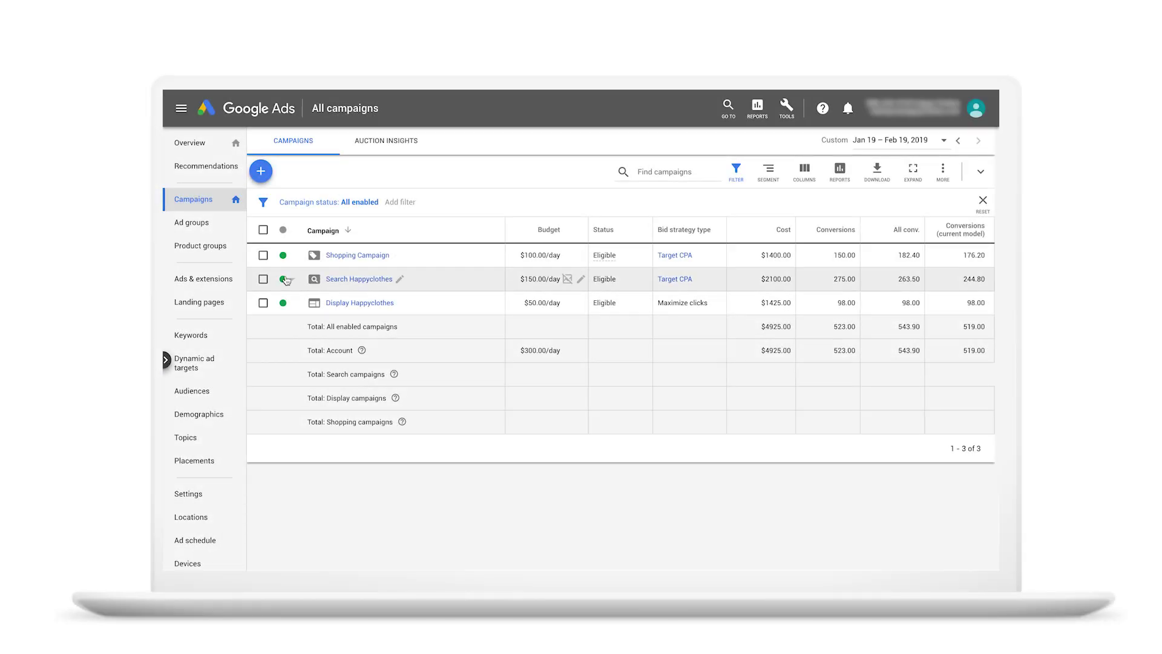
From Ads & extensions, start a new location extension on the Extensions list.
left_click(198, 279)
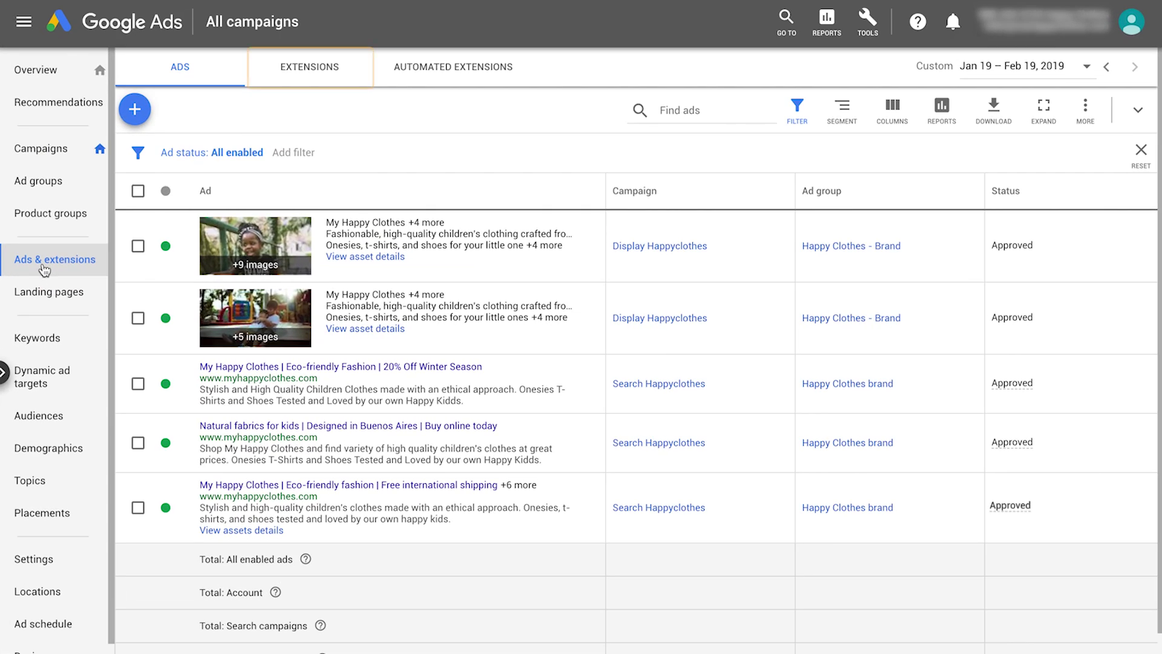
left_click(307, 71)
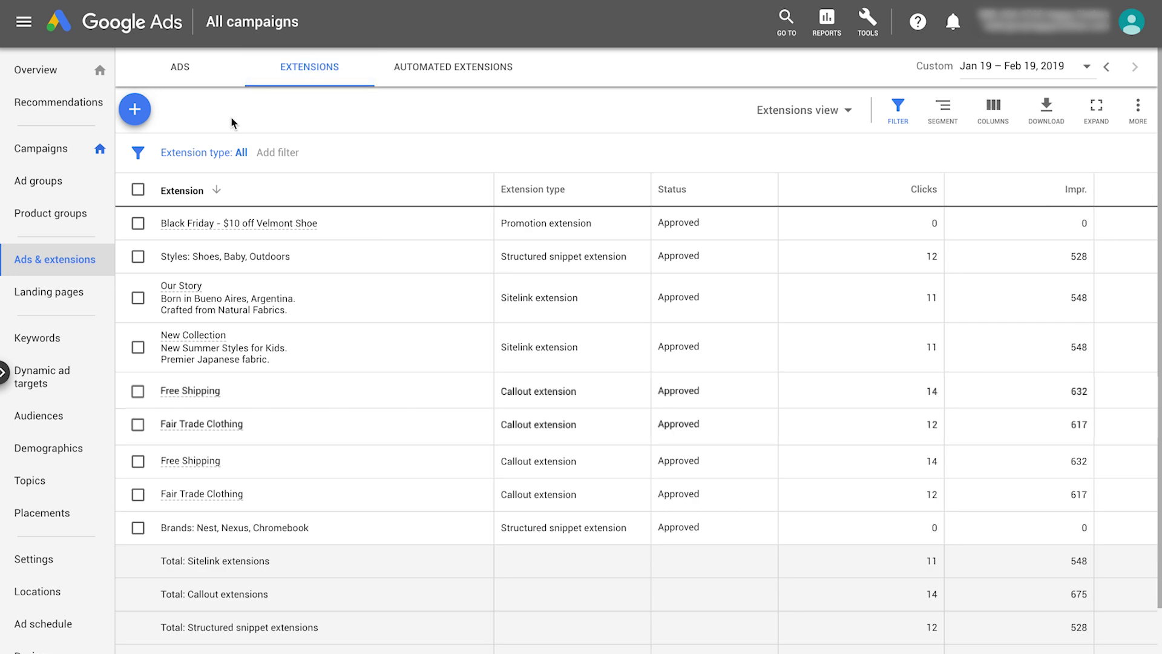
left_click(134, 110)
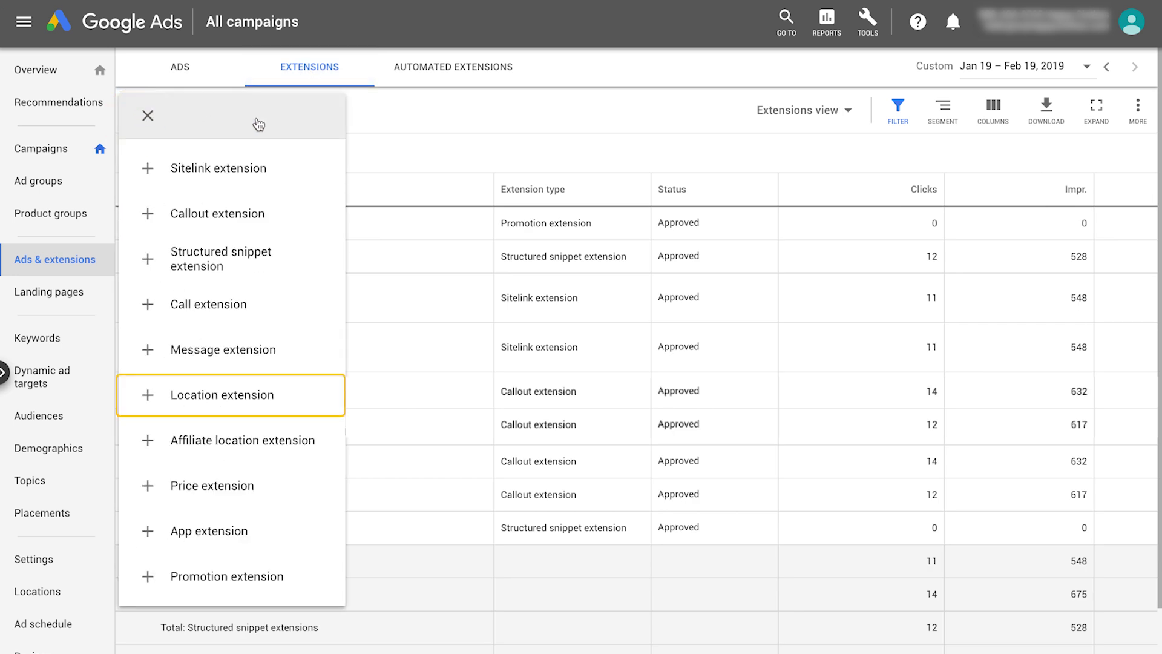
left_click(300, 406)
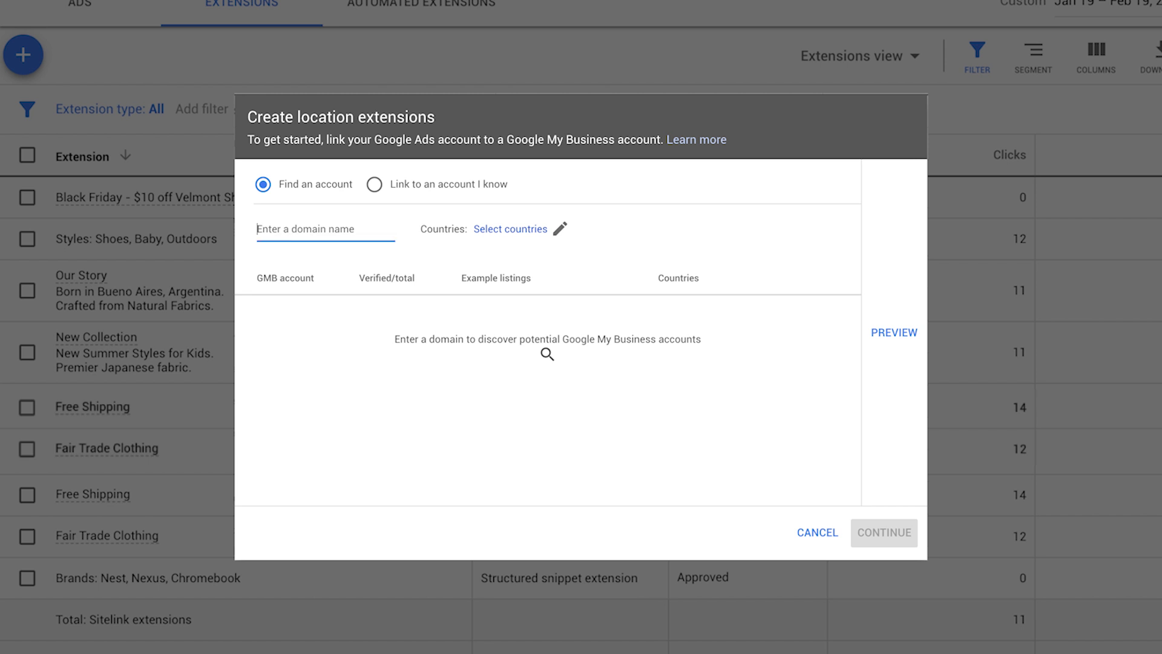
type("www.myhapp")
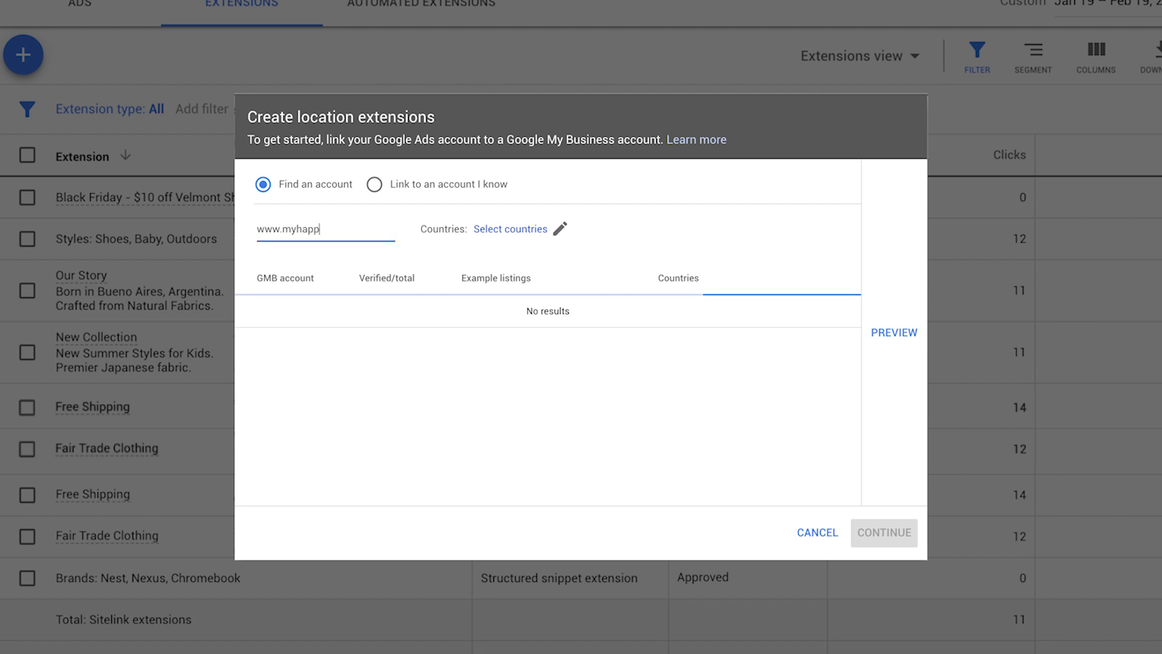
type("yclothes.com")
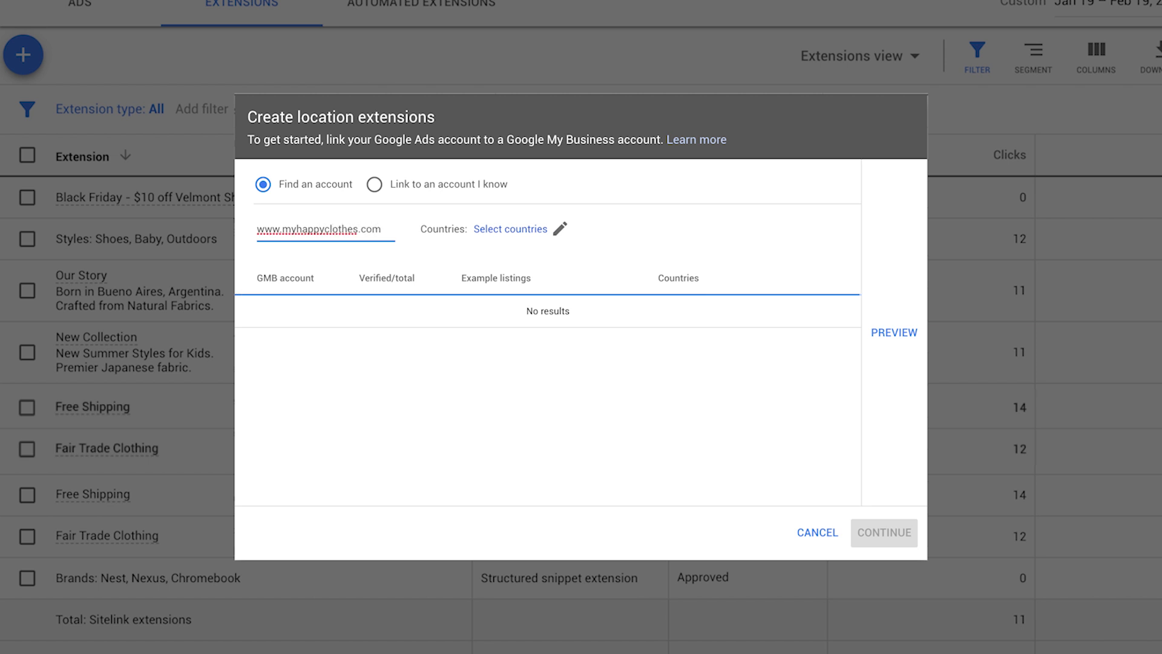
left_click(493, 231)
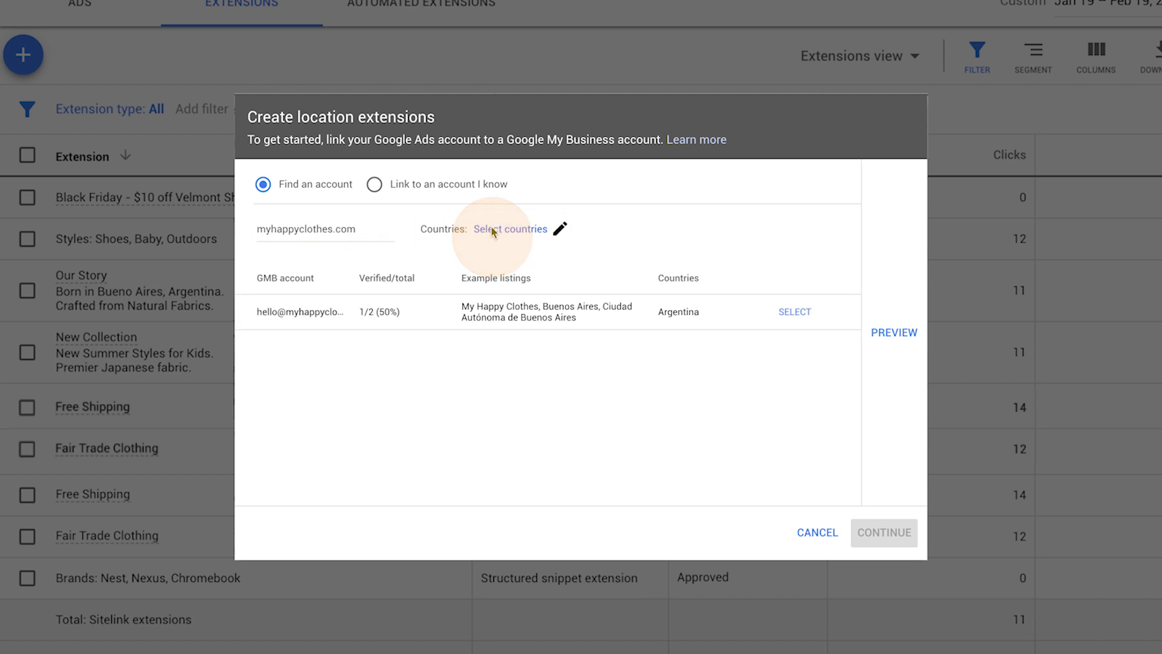
left_click_drag(575, 273, 575, 279)
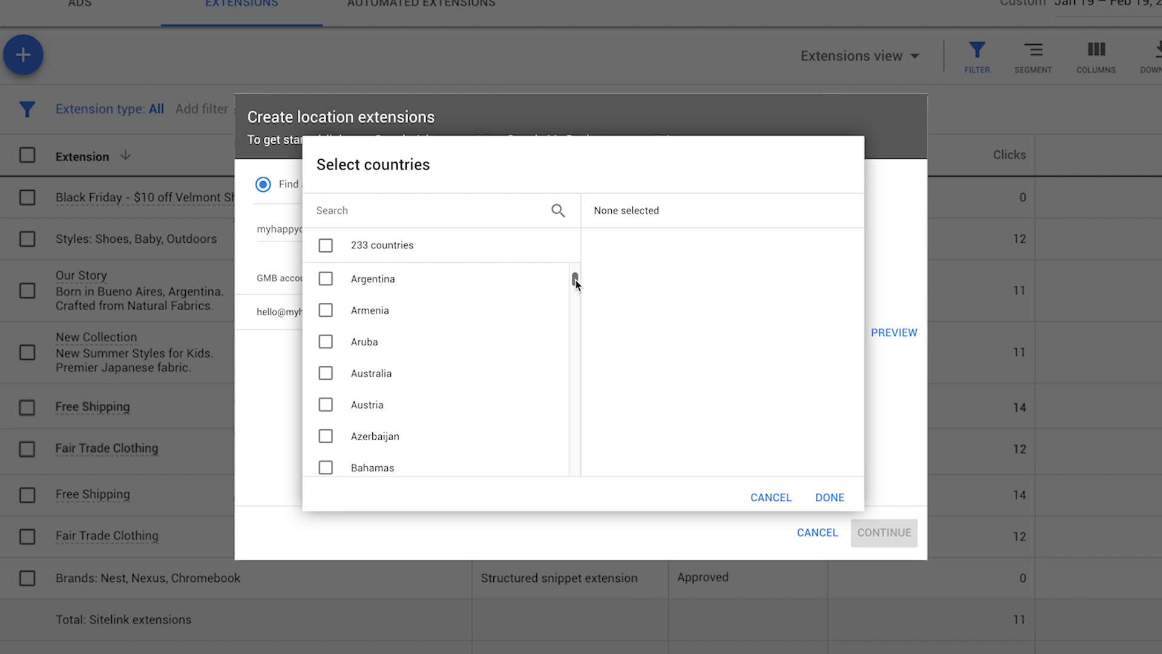
left_click(399, 281)
left_click(829, 497)
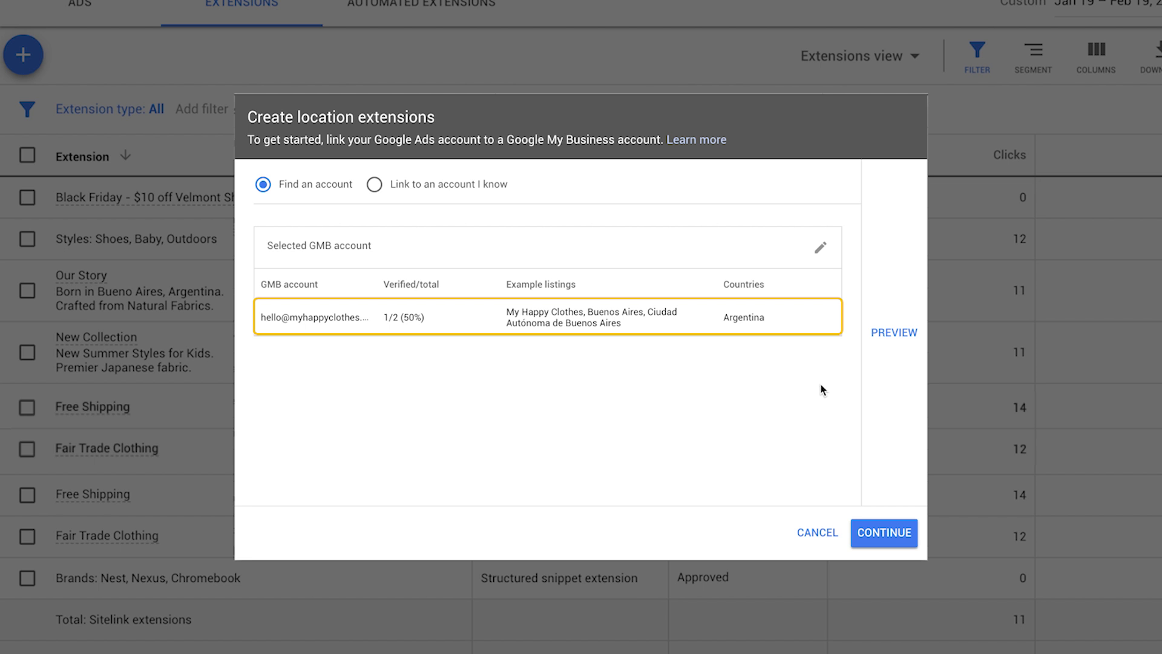
left_click(900, 333)
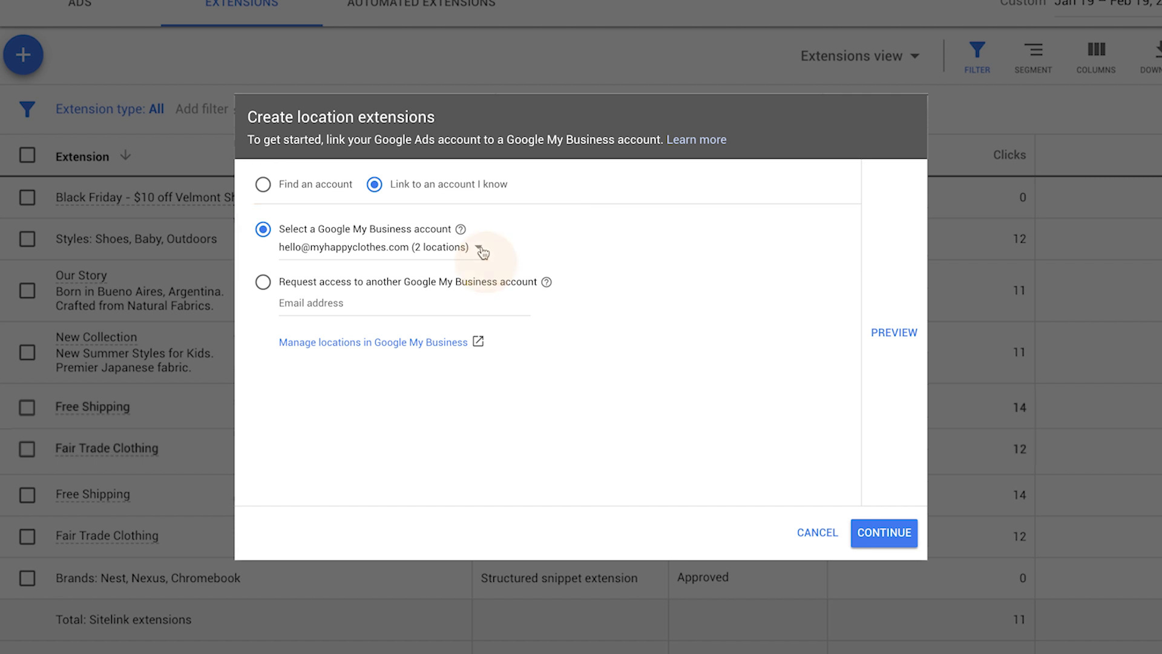
left_click(480, 249)
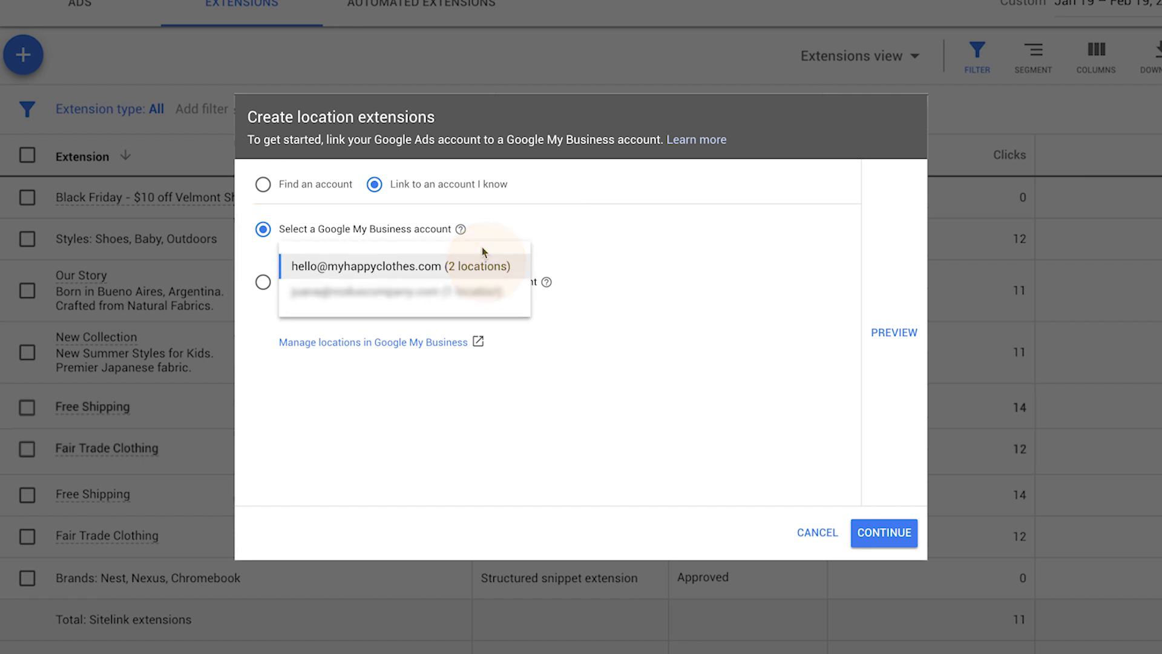
left_click(883, 532)
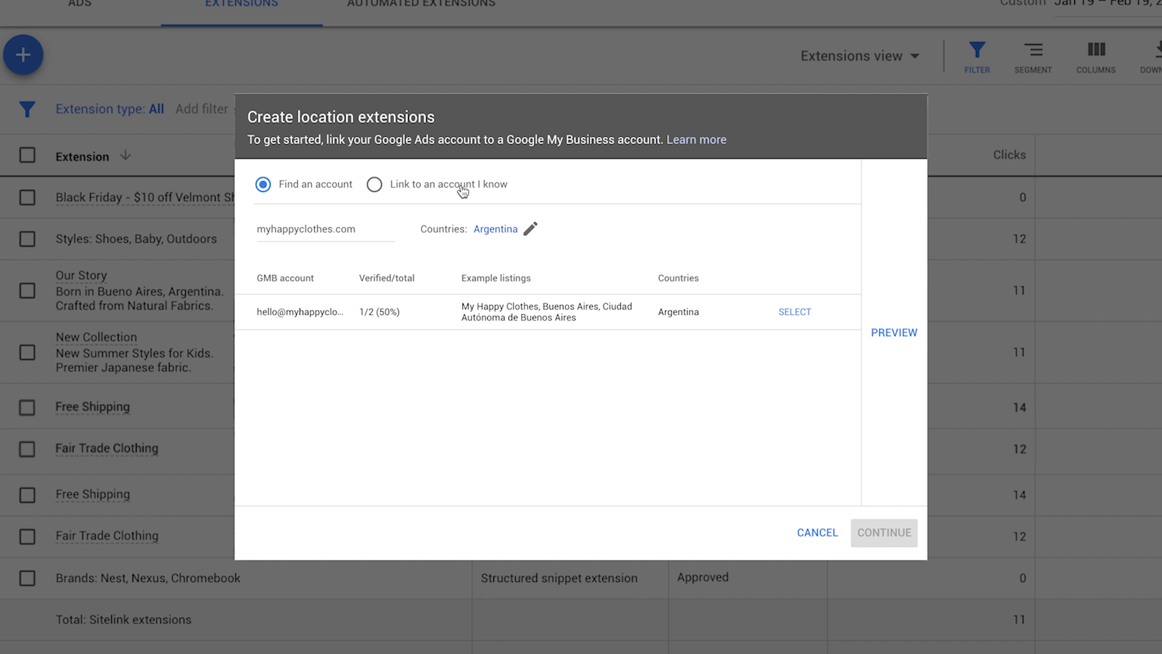
left_click(463, 191)
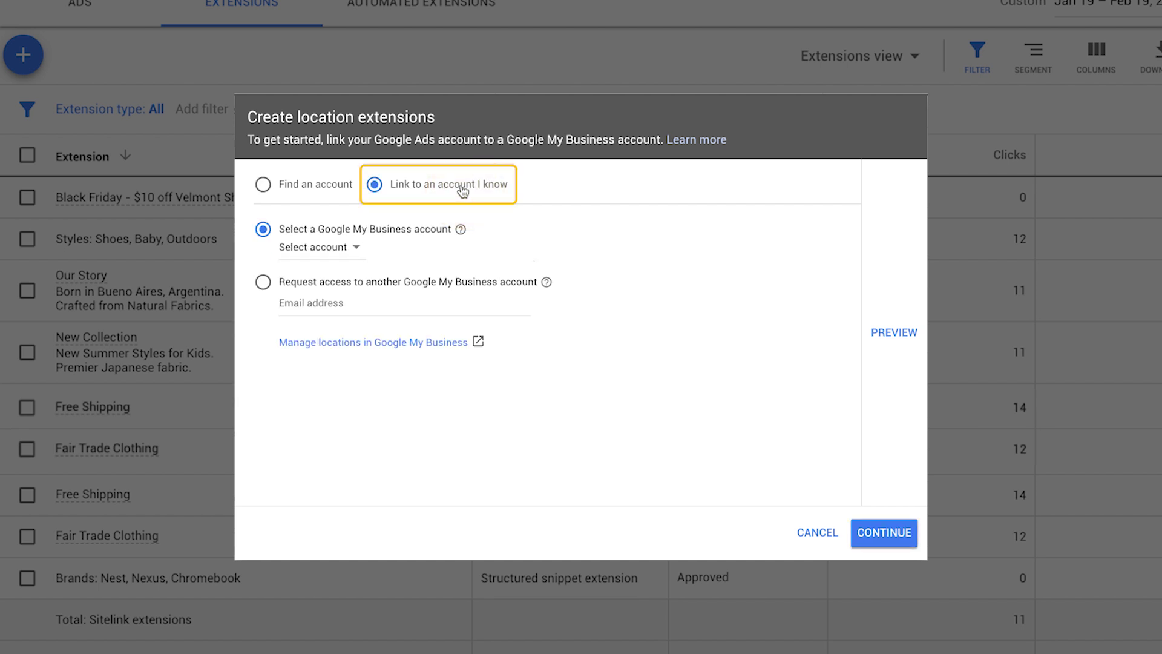
left_click(364, 300)
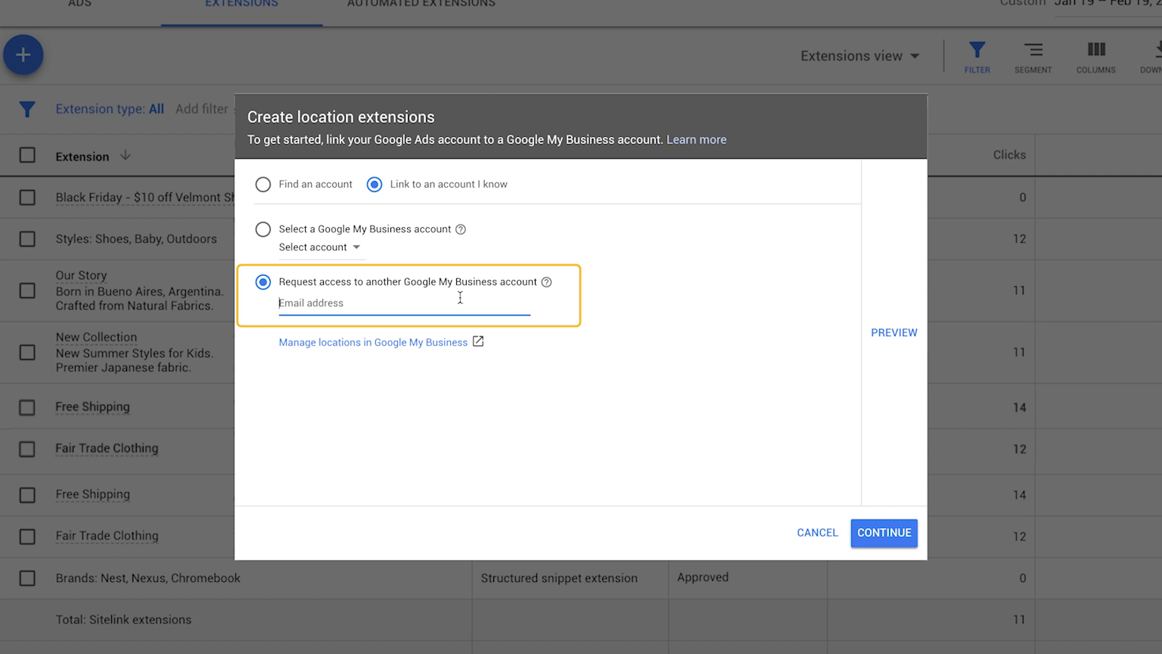
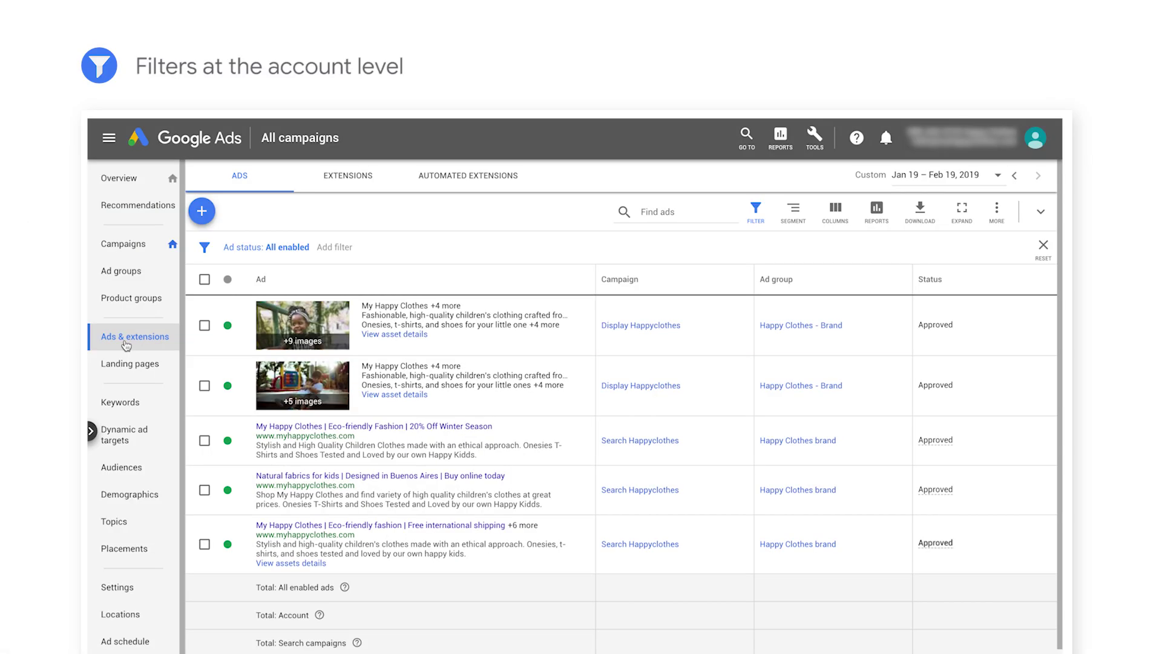
Edit the account-level location extension and start entering the label filter Own Stores.
left_click(344, 181)
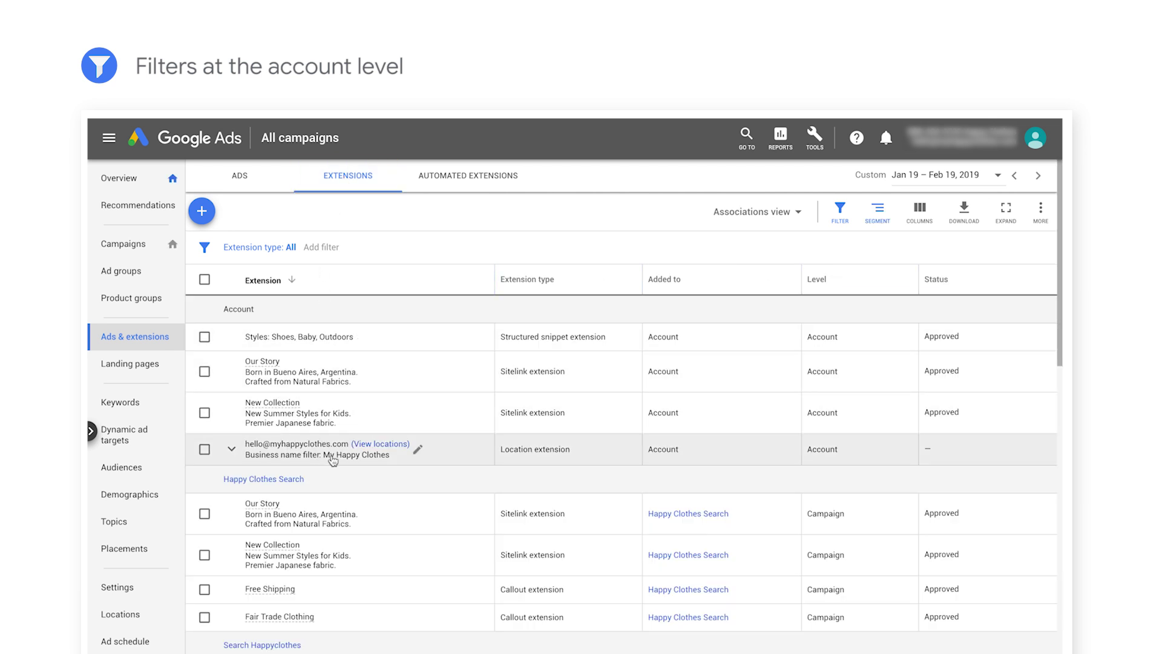
left_click(442, 458)
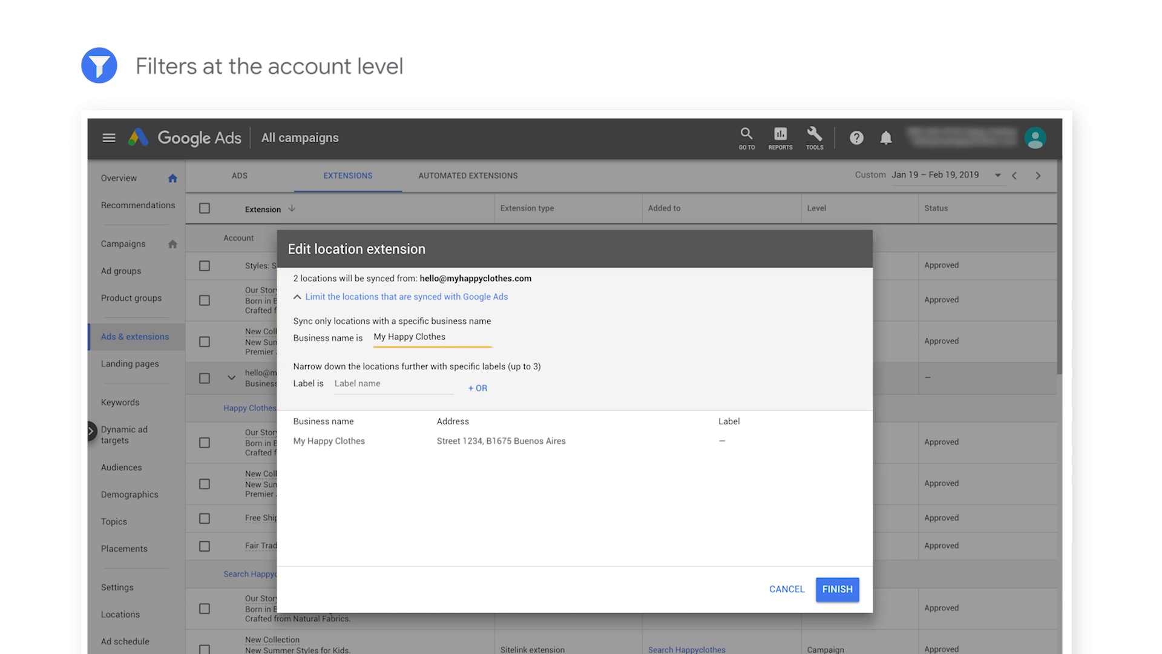
left_click(435, 392)
type("Ow")
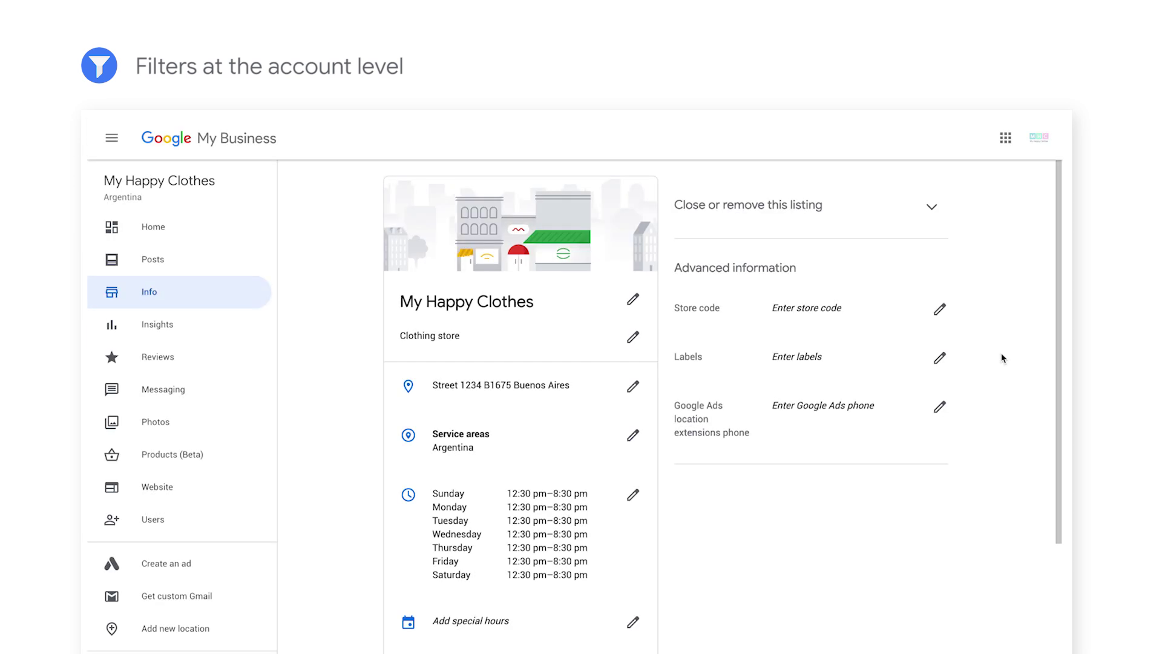
Label the My Happy Clothes listing as Own Stores and apply it.
left_click(939, 358)
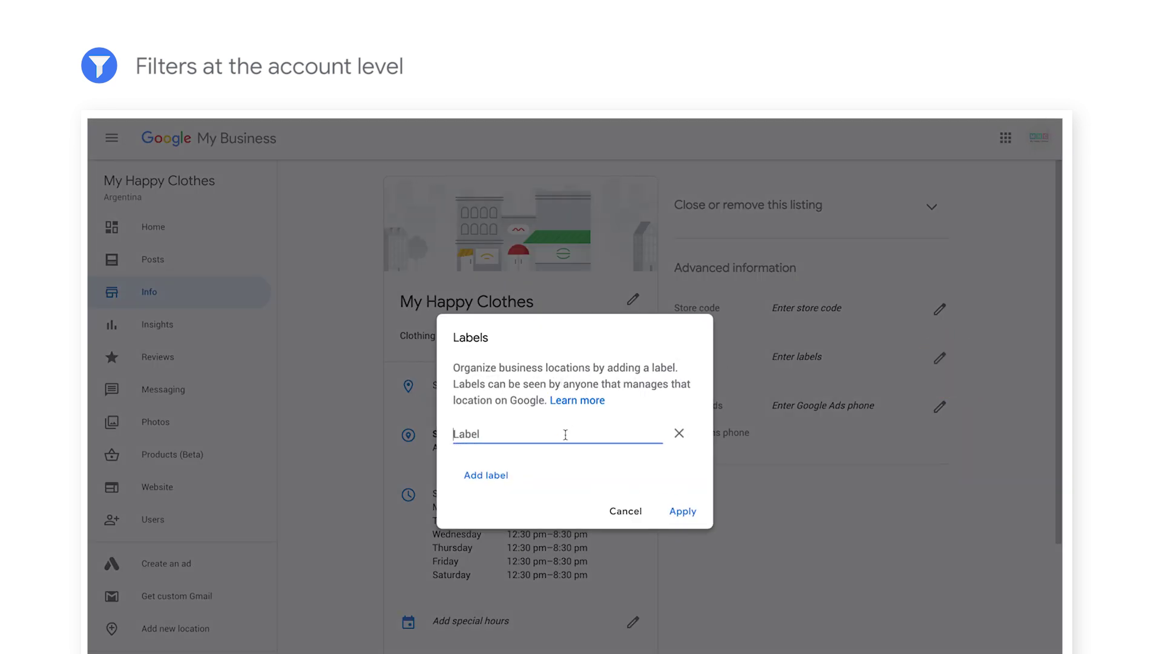
type("Own Stores")
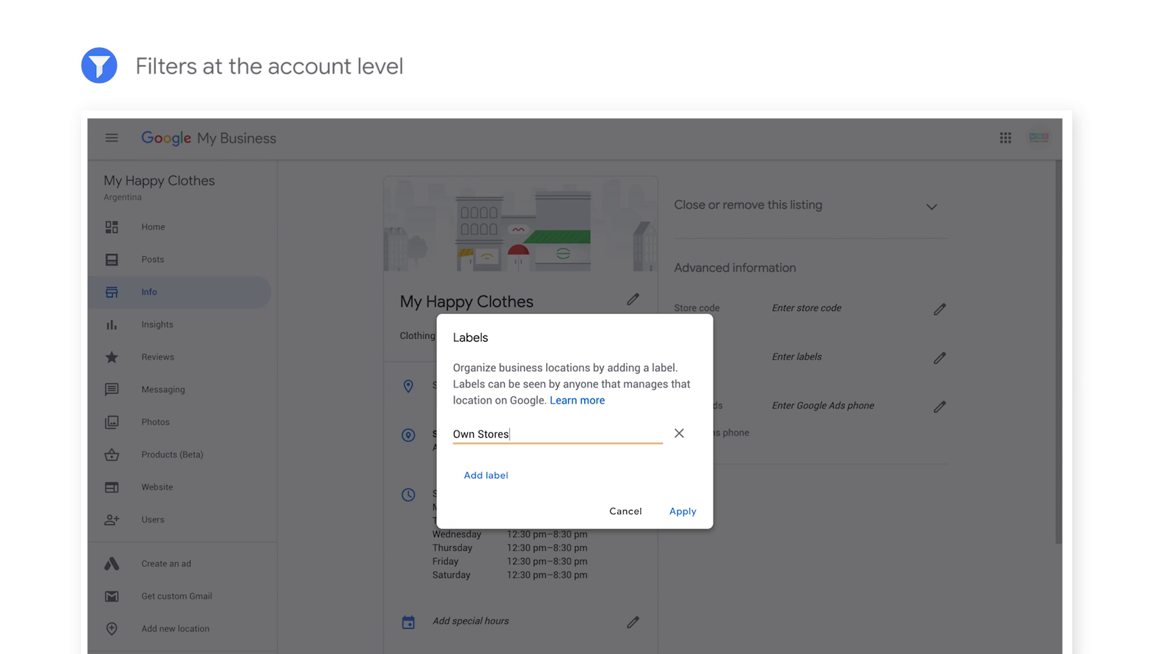
left_click(682, 511)
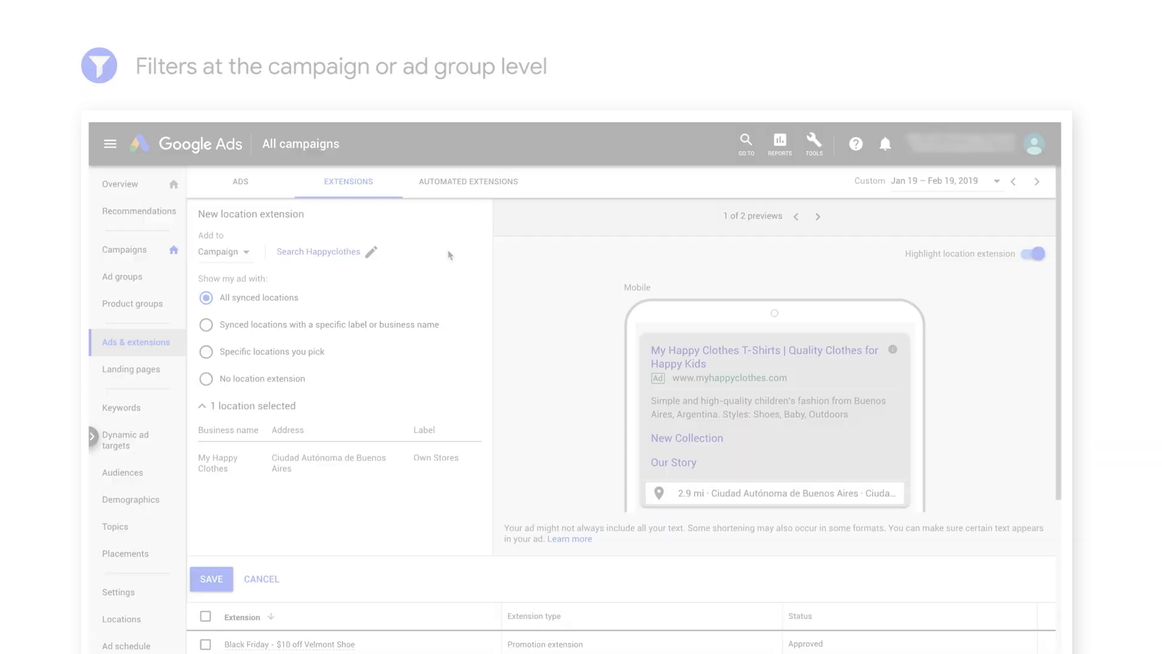
left_click(245, 258)
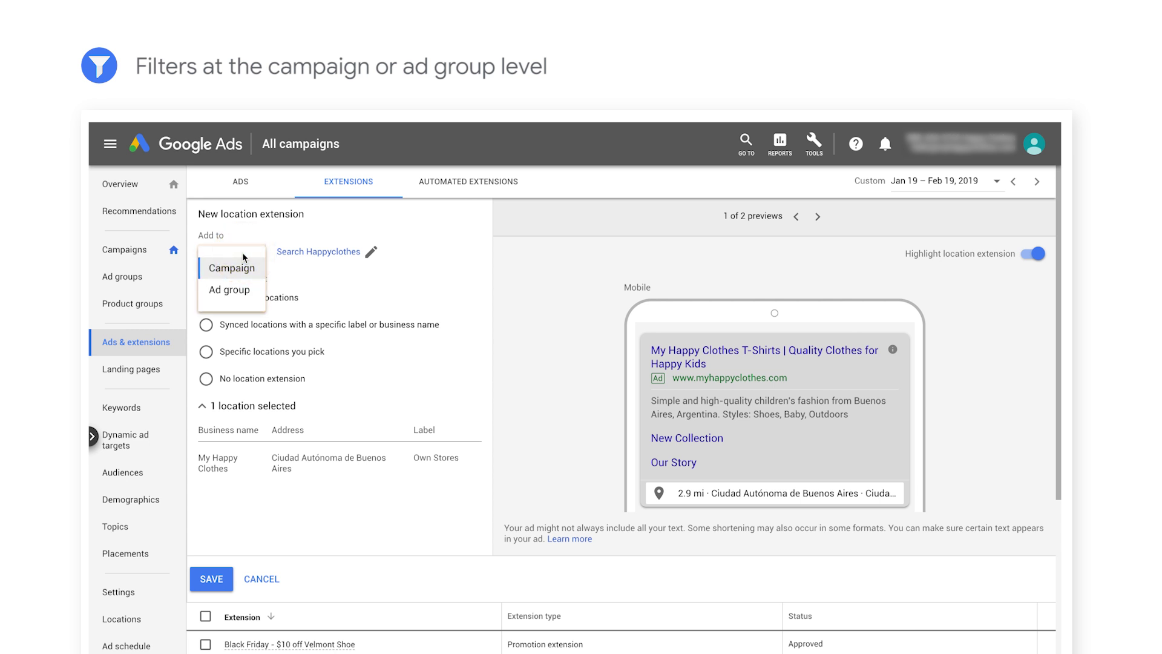